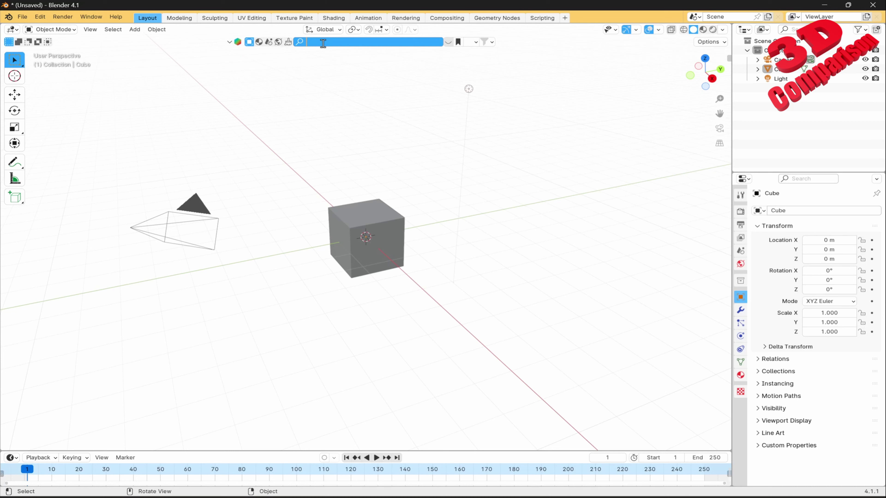
Search the asset library for 'tesla cybetruck' and place a Cybertruck and the high-poly Cyber Truck.
text(tesla cybe)
text(truck)
key(Return)
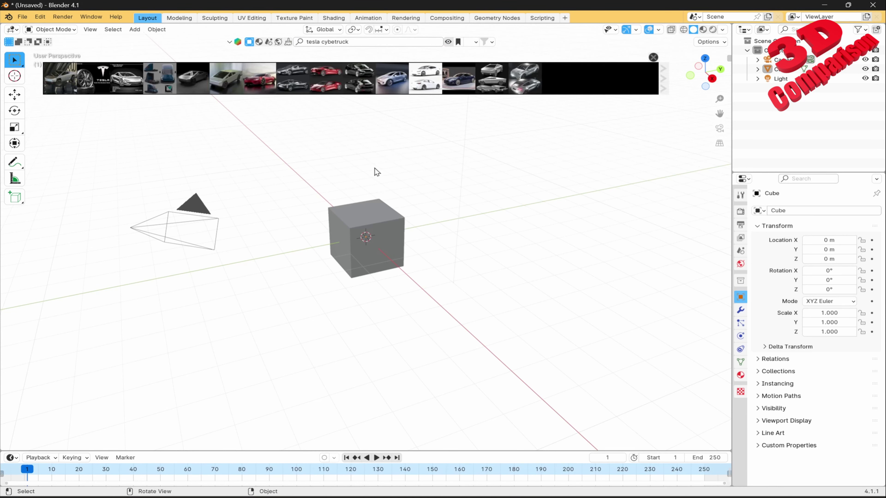
mouse_move(59, 78)
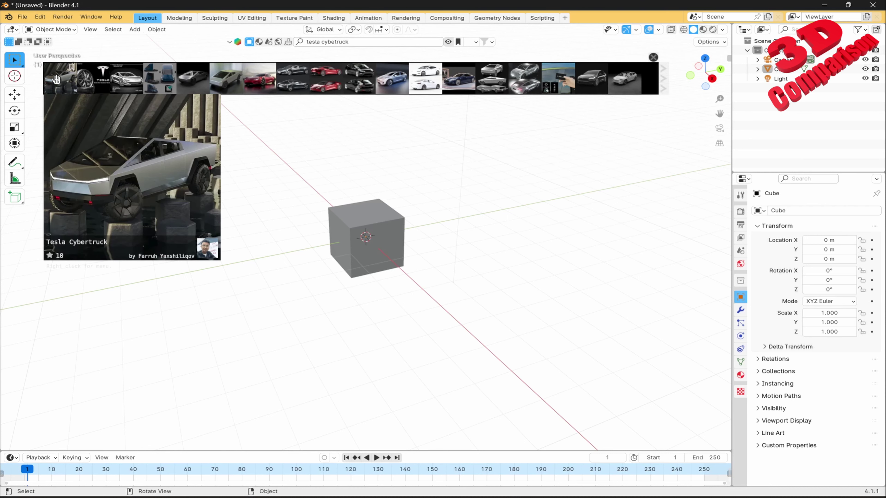
mouse_move(53, 80)
mouse_down()
mouse_move(235, 287)
mouse_move(453, 324)
mouse_up()
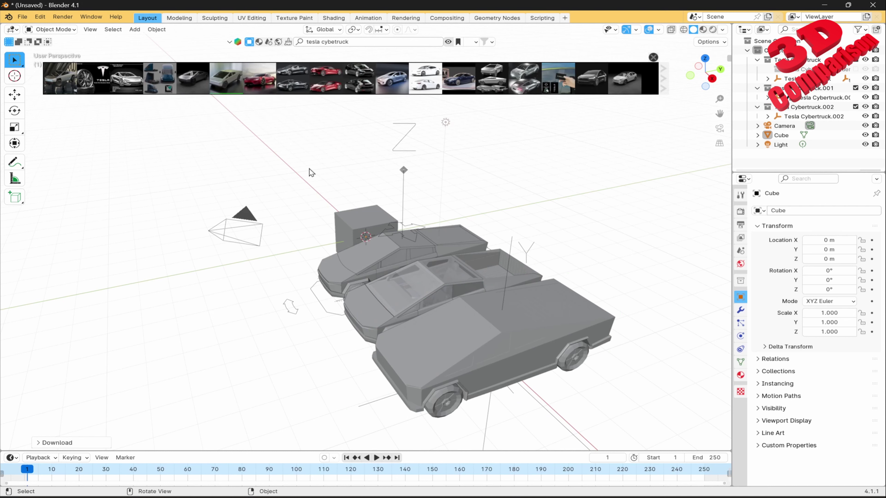
mouse_move(492, 78)
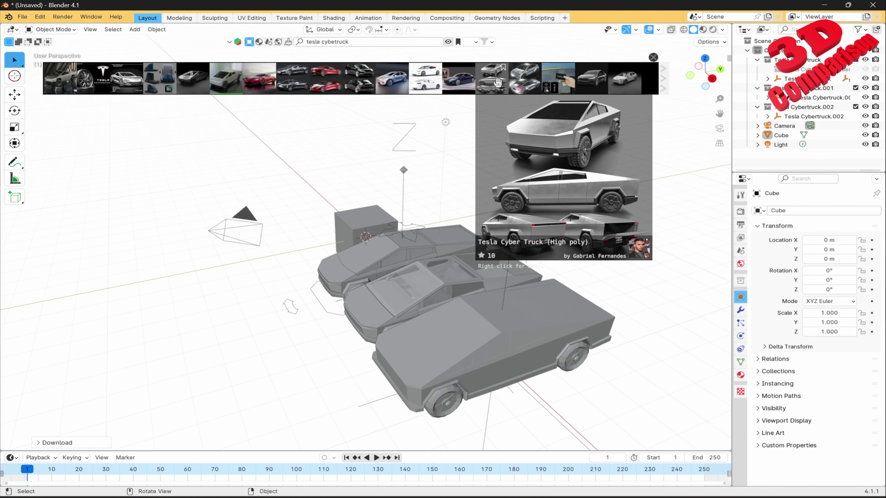
drag(497, 83, 587, 441)
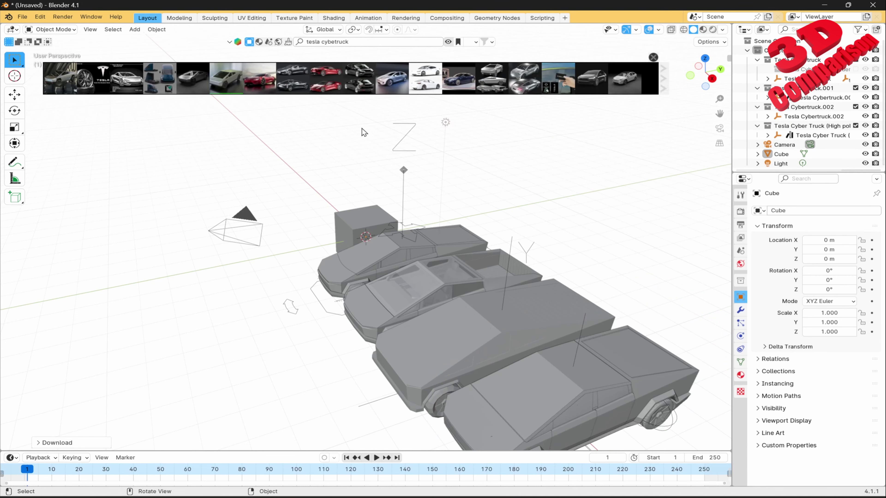
Drop another Cybertruck model, Tesla Cybertruck.003, to the left of the row.
scroll(454, 166, down, 2)
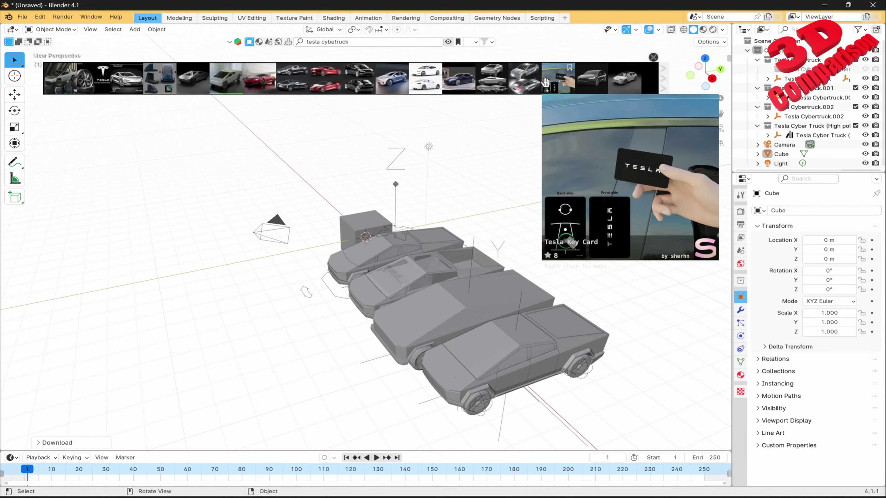
drag(523, 78, 250, 249)
Rotate the new Tesla Cybertruck.003 by 90° around the Z axis.
click(819, 134)
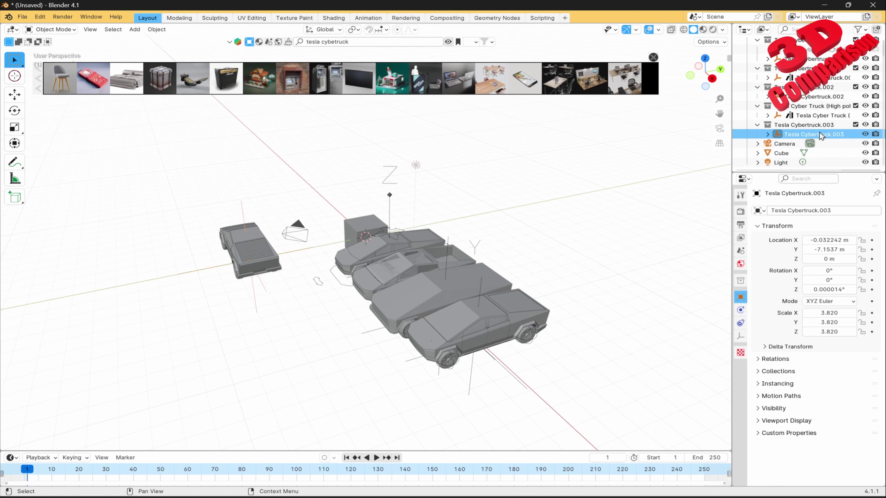
key(r)
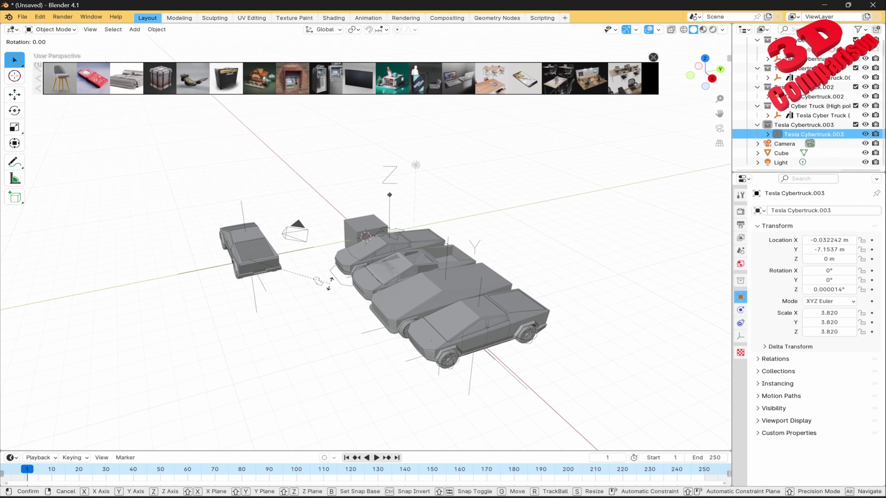
text(z)
text(9)
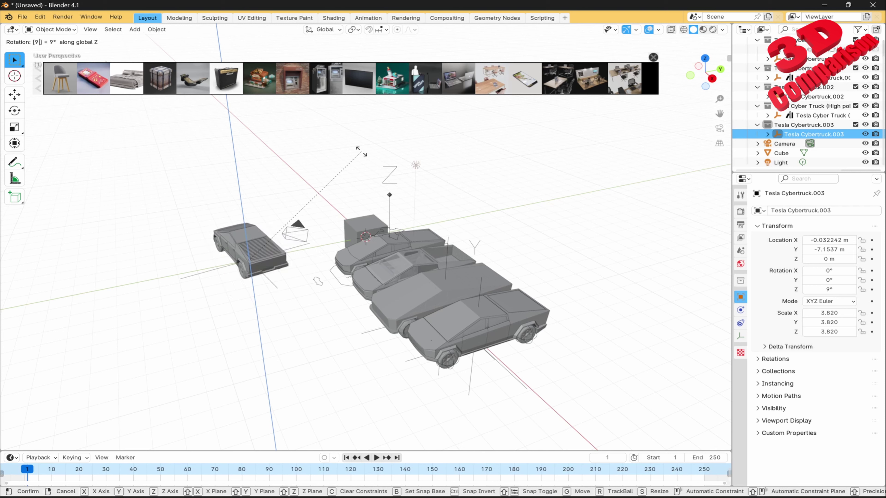
text(0)
key(Return)
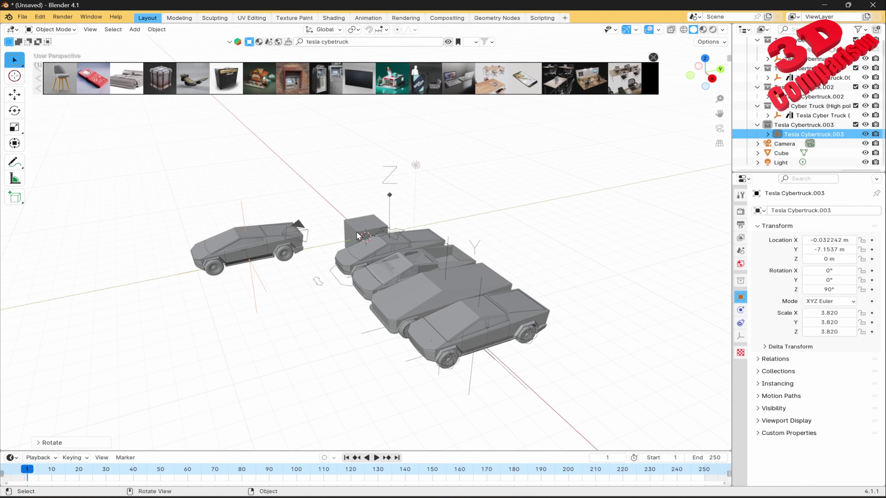
Delete the default cube and switch the viewport to Material Preview shading.
click(362, 217)
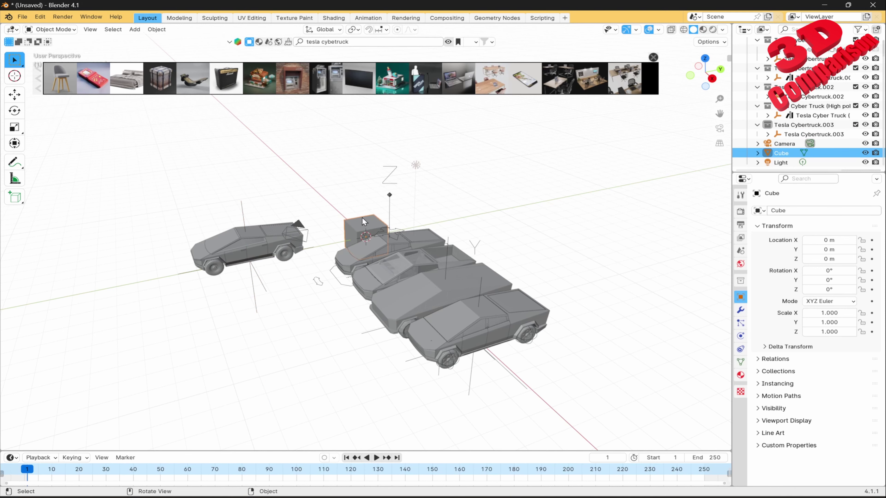
key(Delete)
click(702, 29)
scroll(366, 221, up, 2)
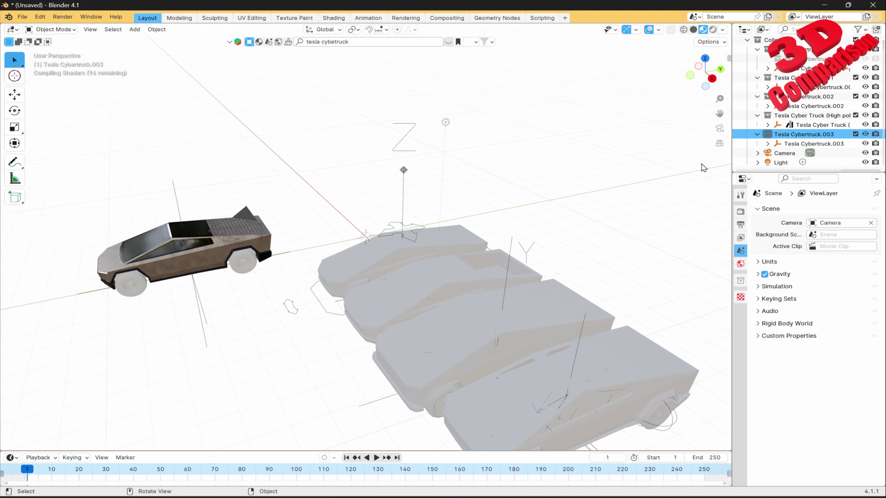
Move Tesla Cybertruck.003 along Y to about X −0.032 m, Y −0.381 m, into the row.
click(526, 207)
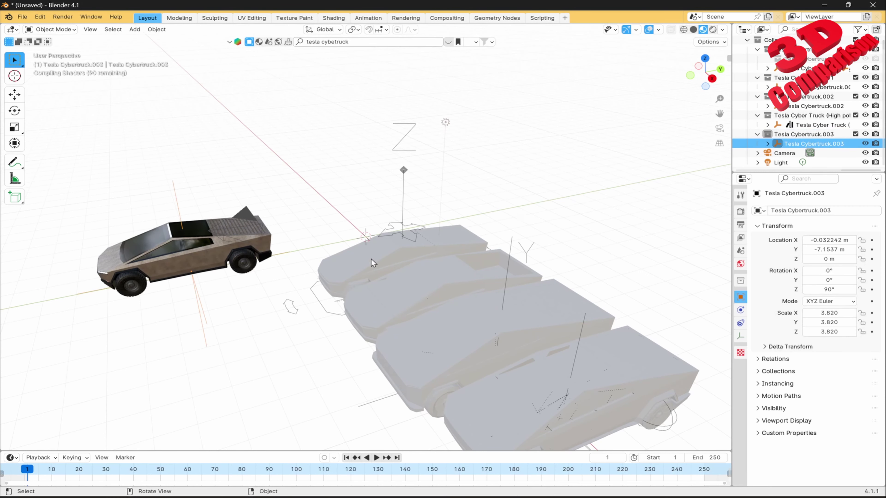
key(g)
key(y)
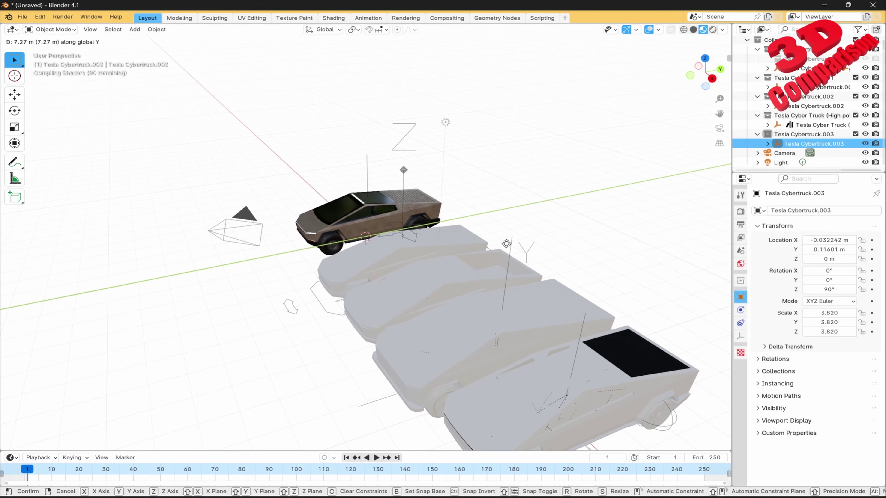
click(500, 257)
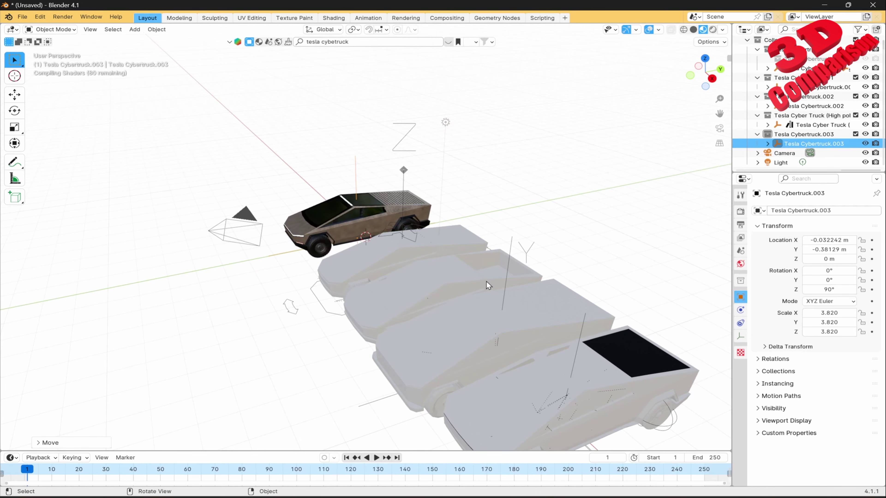
middle_drag(486, 282, 529, 251)
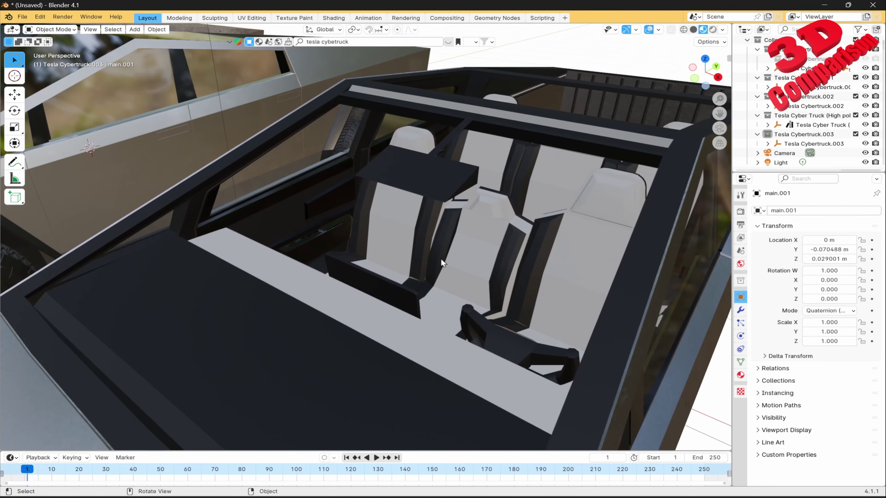
Frame a truck's Frame part and orbit and zoom in on the cabins and cargo beds.
click(401, 284)
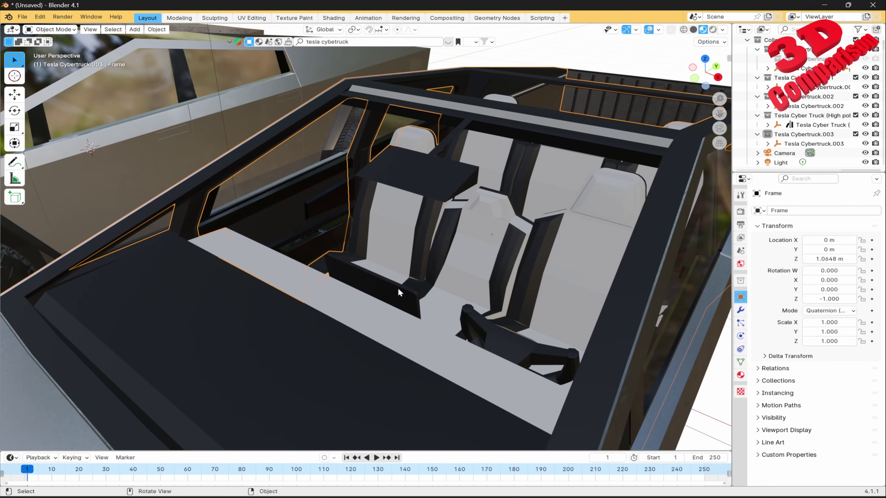
key(KP_Decimal)
middle_drag(397, 288, 357, 232)
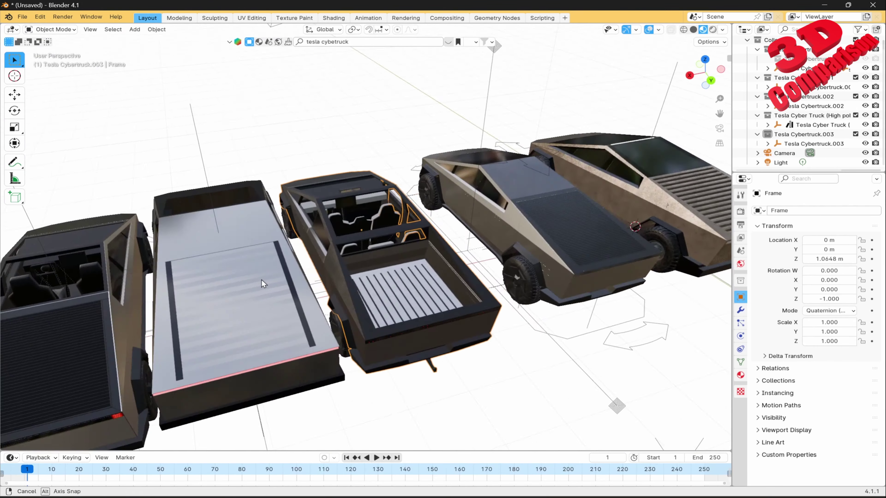
scroll(354, 231, up, 5)
scroll(367, 285, up, 3)
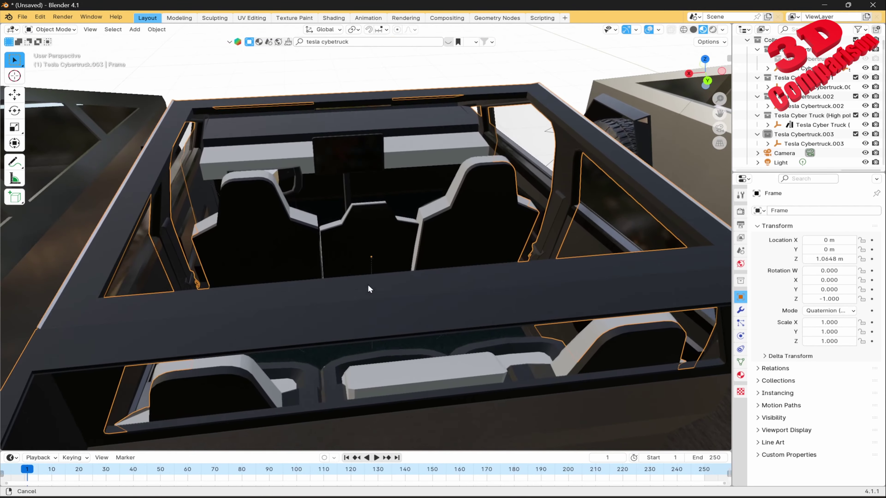
mouse_move(367, 285)
middle_down()
mouse_move(376, 309)
mouse_move(420, 260)
middle_up()
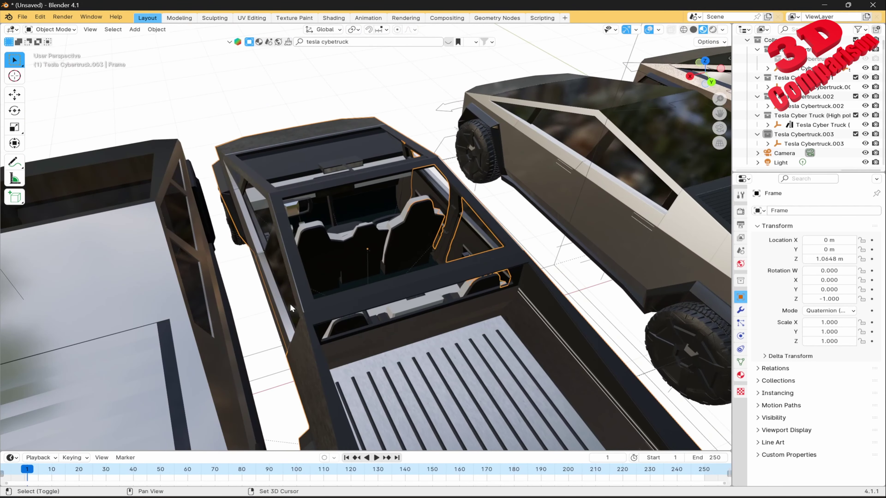